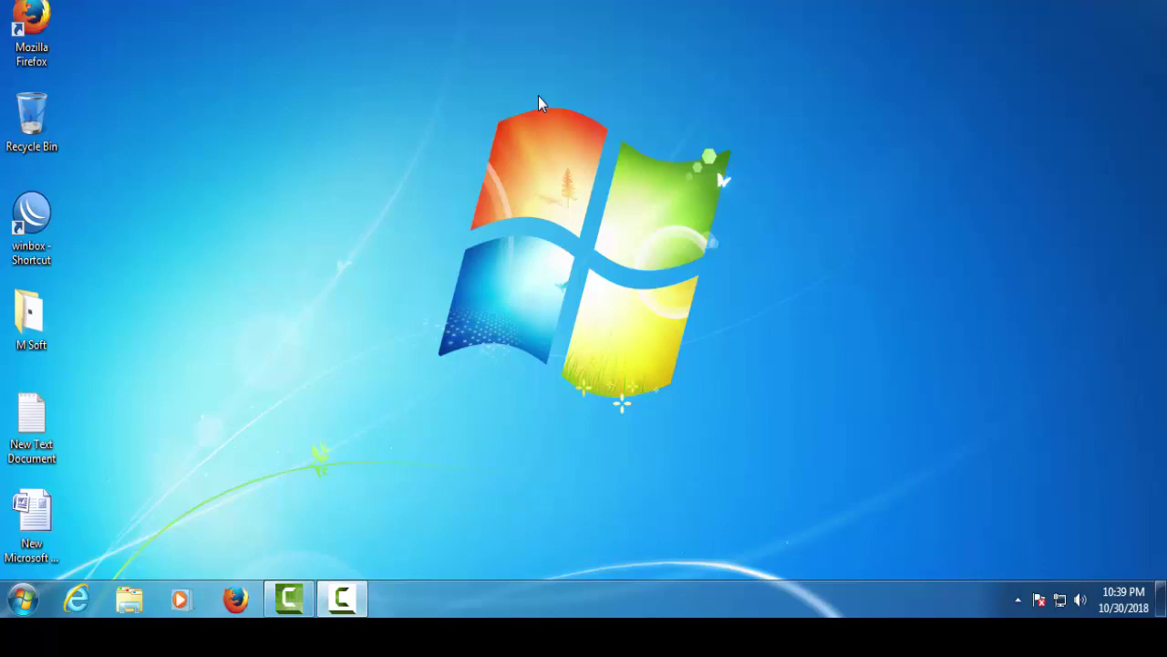
- Launch WinBox, connect to the saved ICC Comunication_DokkhinKhanPOP router and close its PPP window
double_click(51, 233)
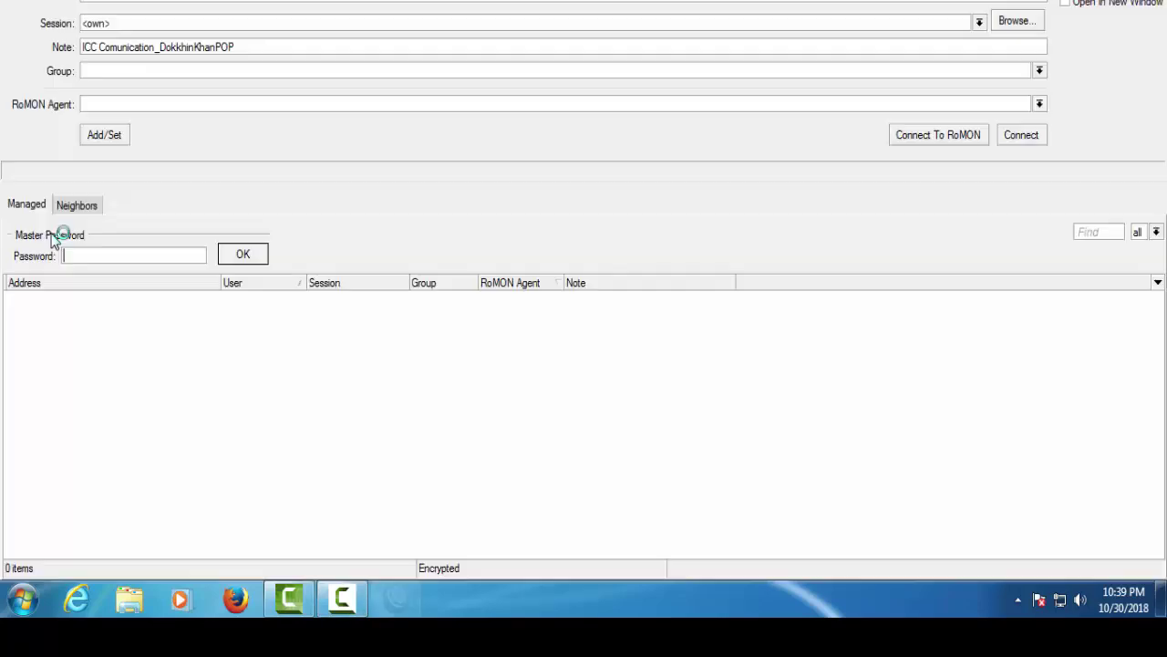
left_click(1000, 141)
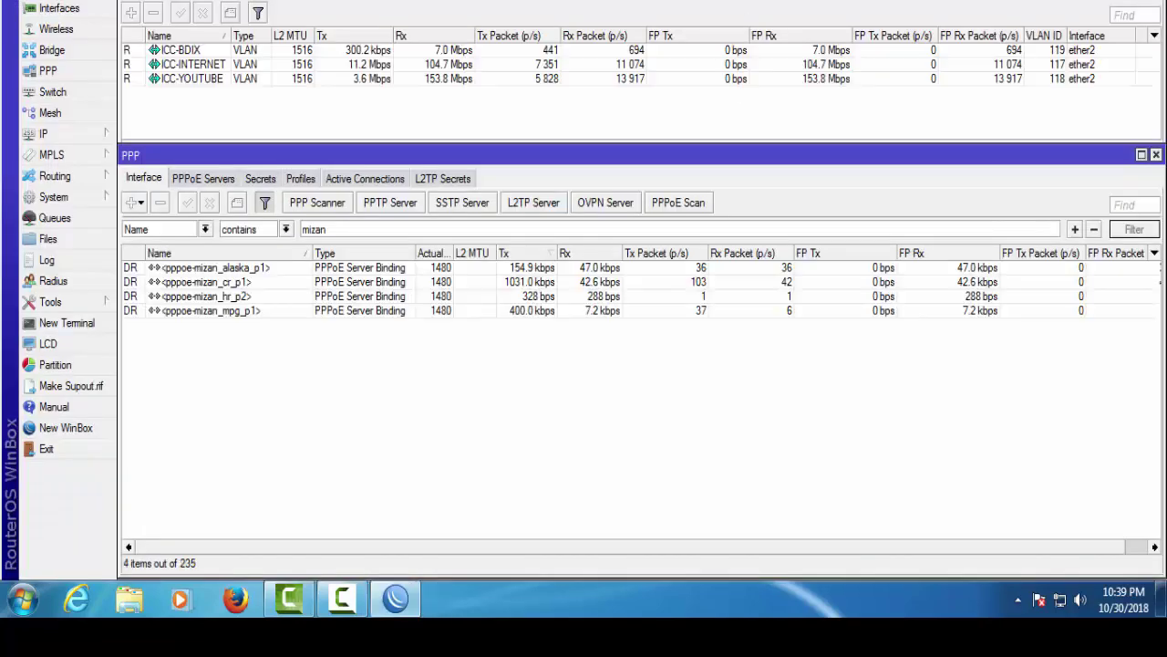
left_click(1155, 155)
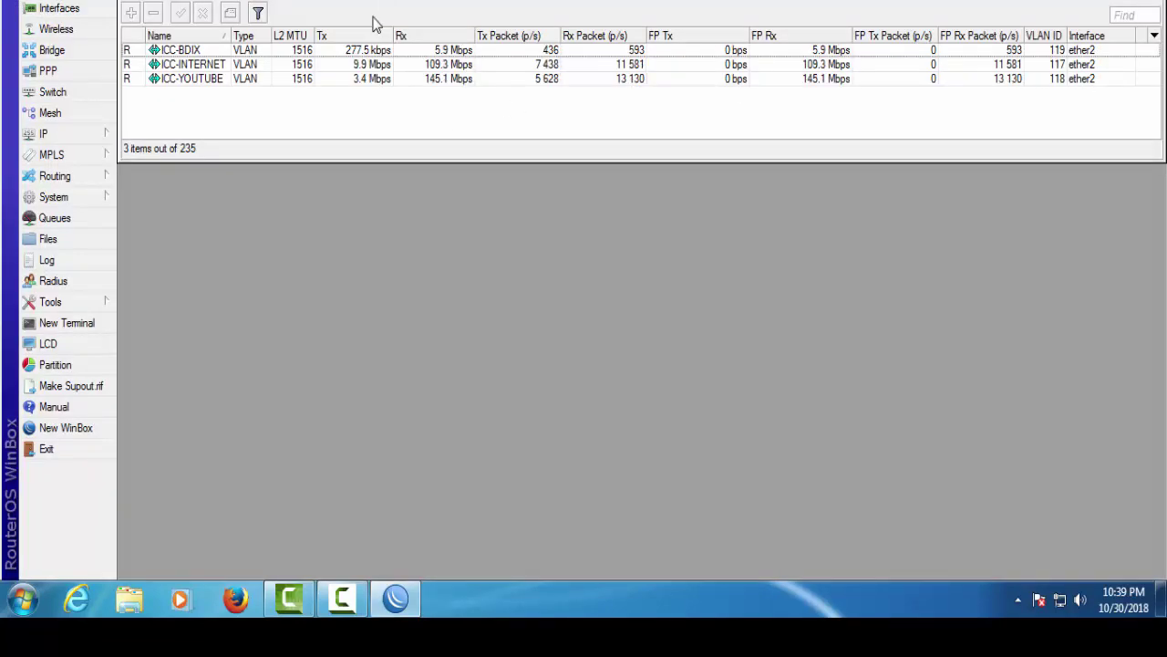
- Examine the Rx and FP Rx traffic rates of the ICC-BDIX, ICC-INTERNET and ICC-YOUTUBE VLAN interfaces
left_click(429, 80)
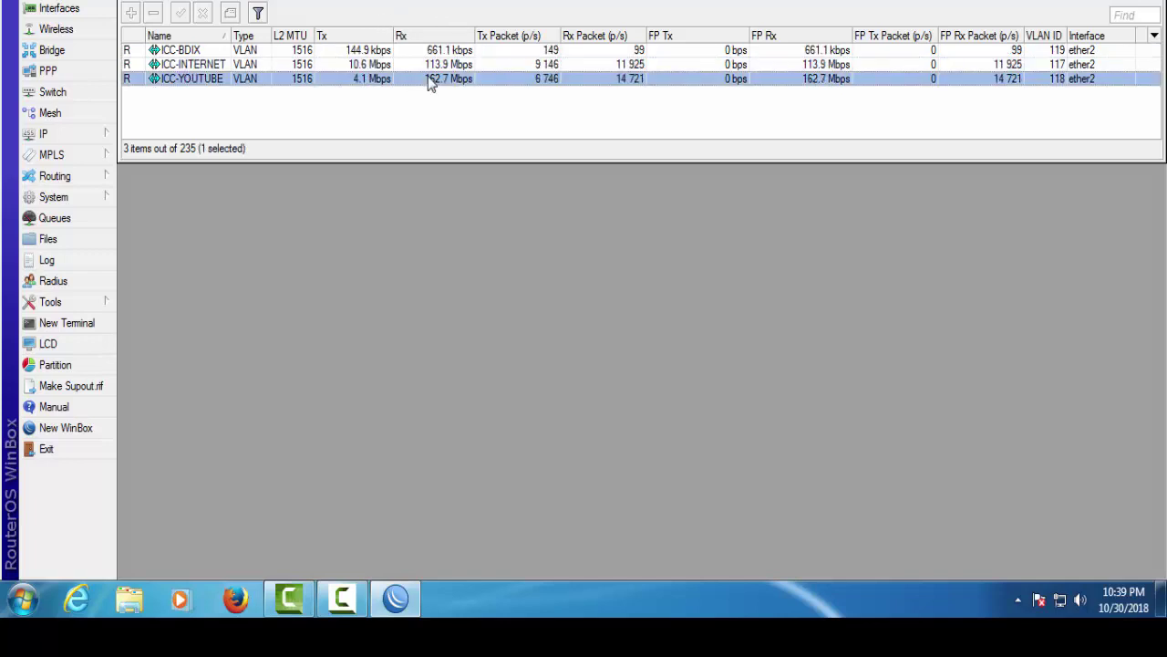
left_click(429, 64)
left_click(438, 50)
left_click(440, 80)
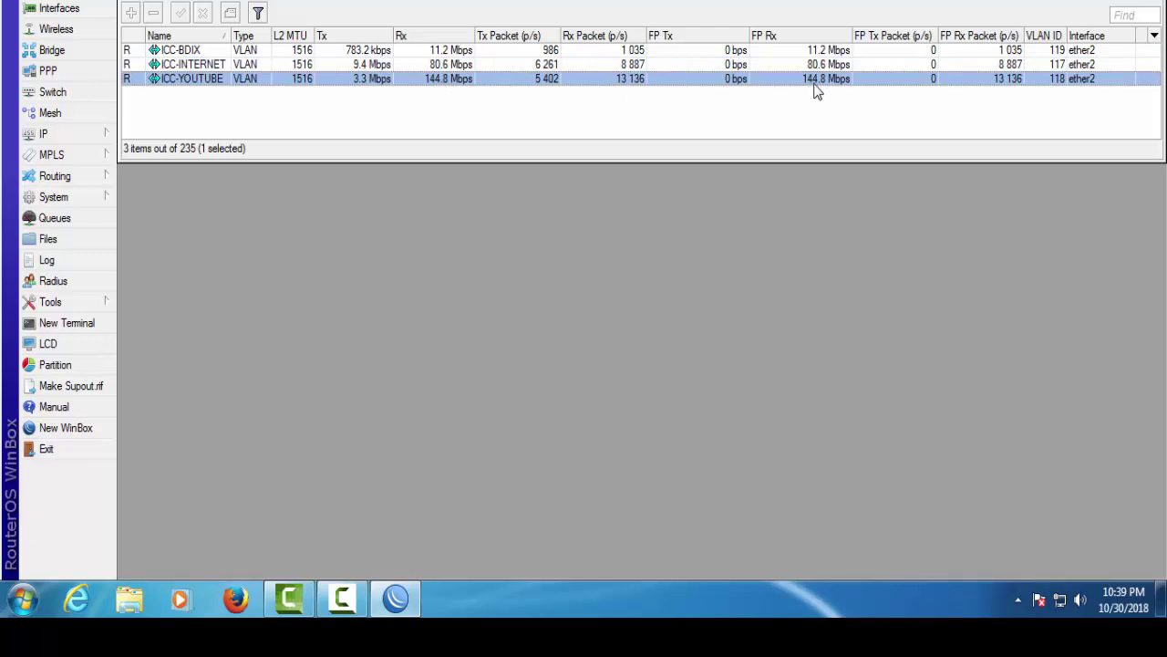
left_click(790, 70)
left_click(790, 74)
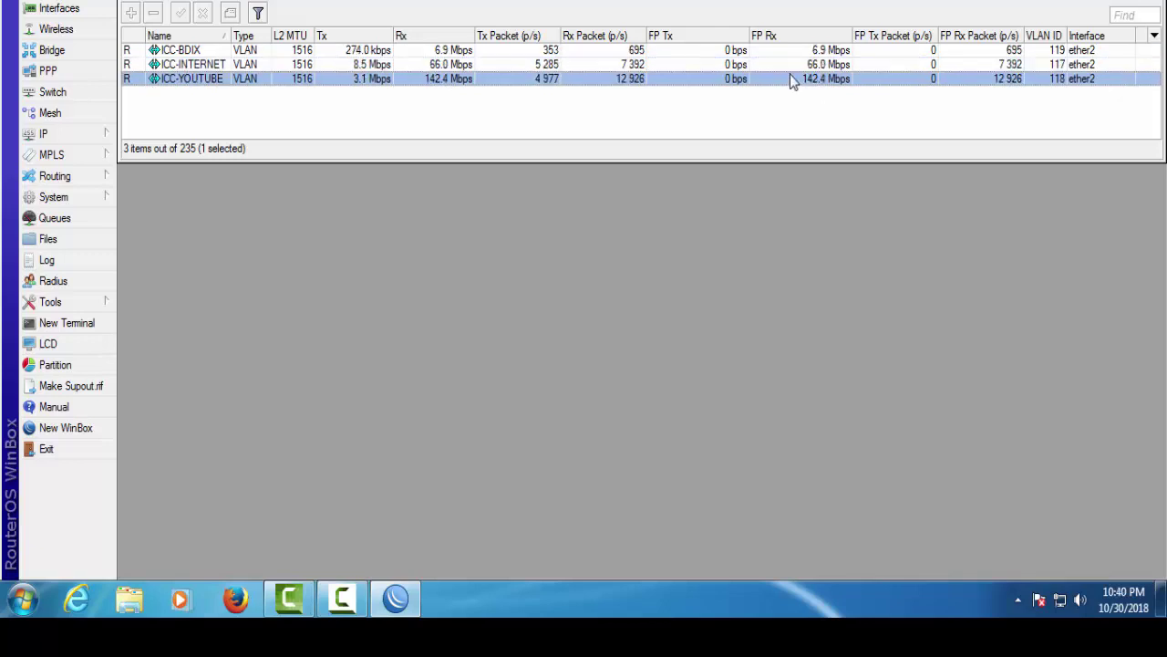
- Show the PPP interface list without a name filter and enlarge the PPP window upward
left_click(64, 73)
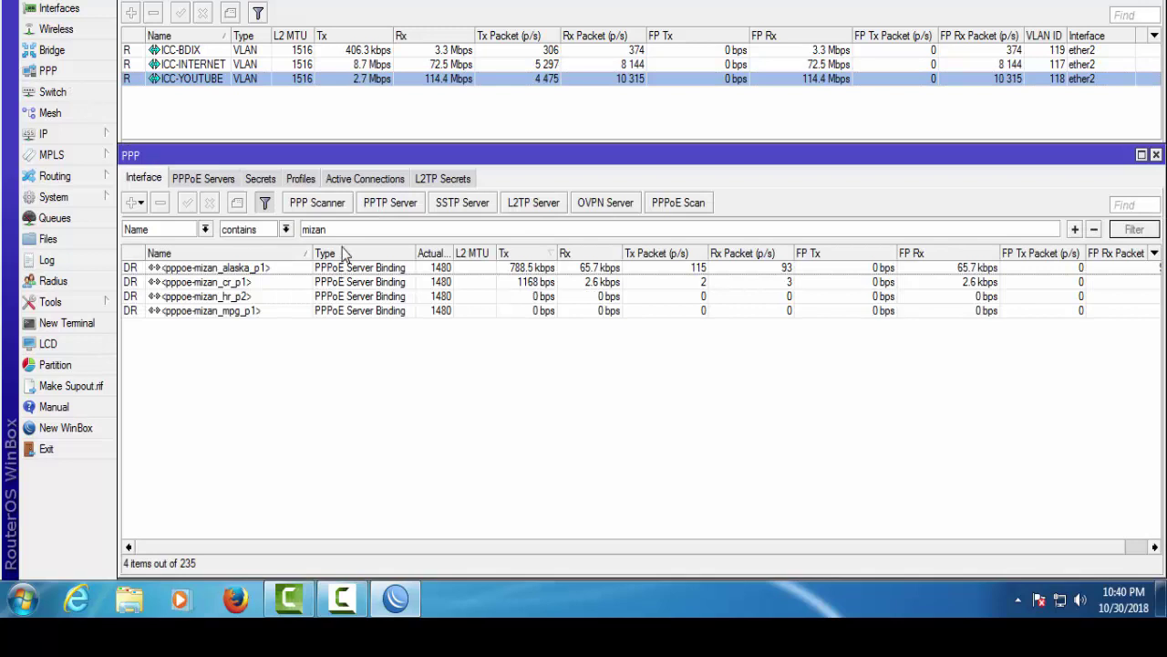
double_click(314, 228)
key("BackSpace")
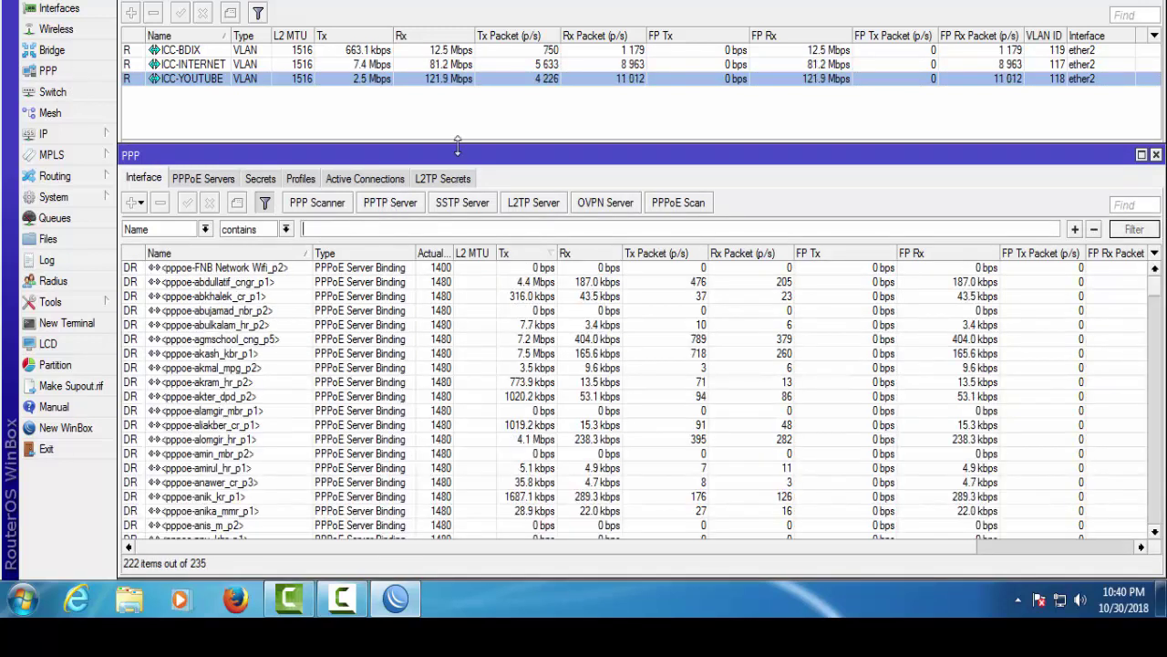
left_click_drag(458, 148, 445, 81)
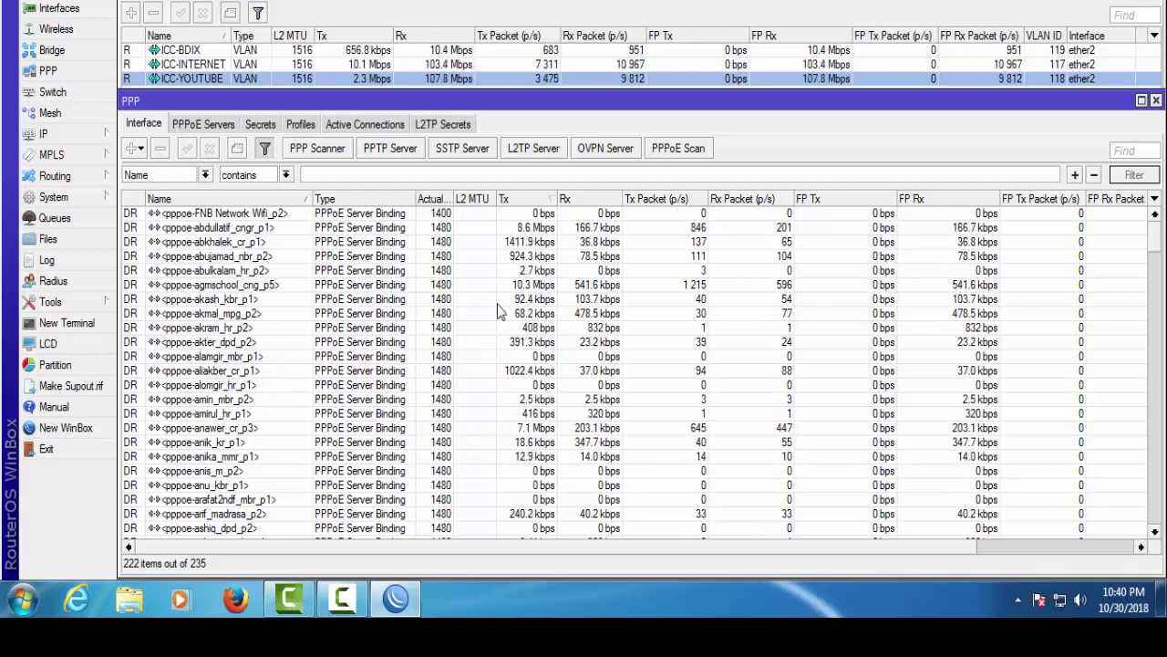
- Show the PPP secrets and clear their name filter to list every PPPoE account
left_click(260, 124)
left_click_drag(335, 177, 306, 177)
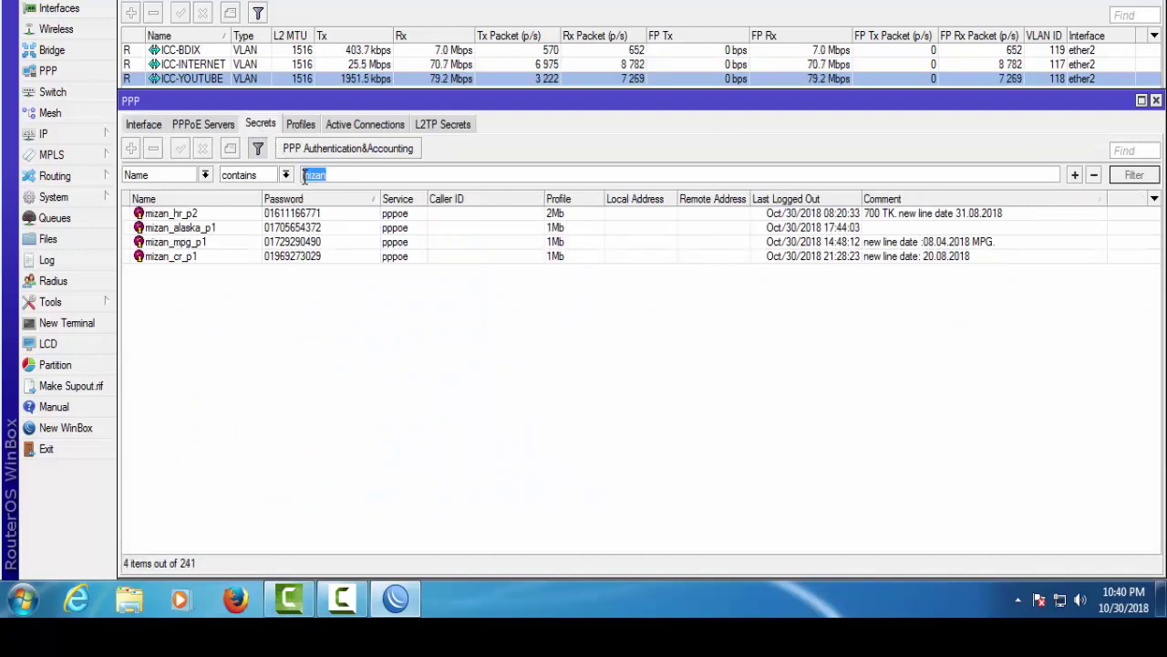
key("BackSpace")
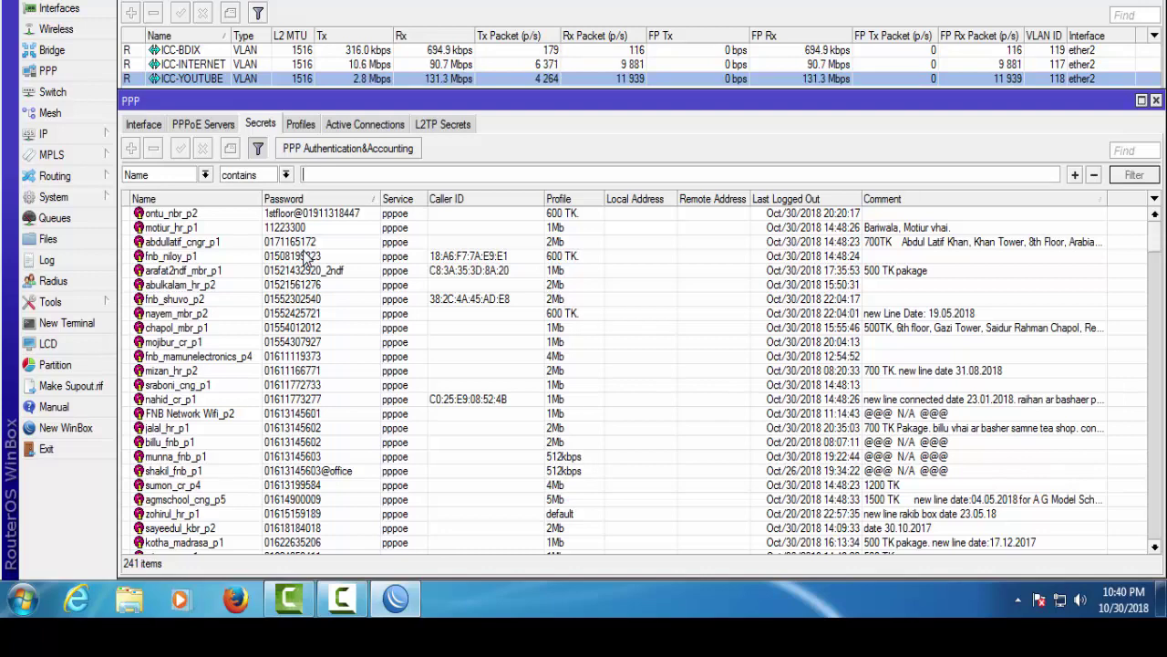
- Examine the name, password and caller ID entries of the first few PPP secrets, dismissing the Java update notice
scroll(312, 316, "down", 1)
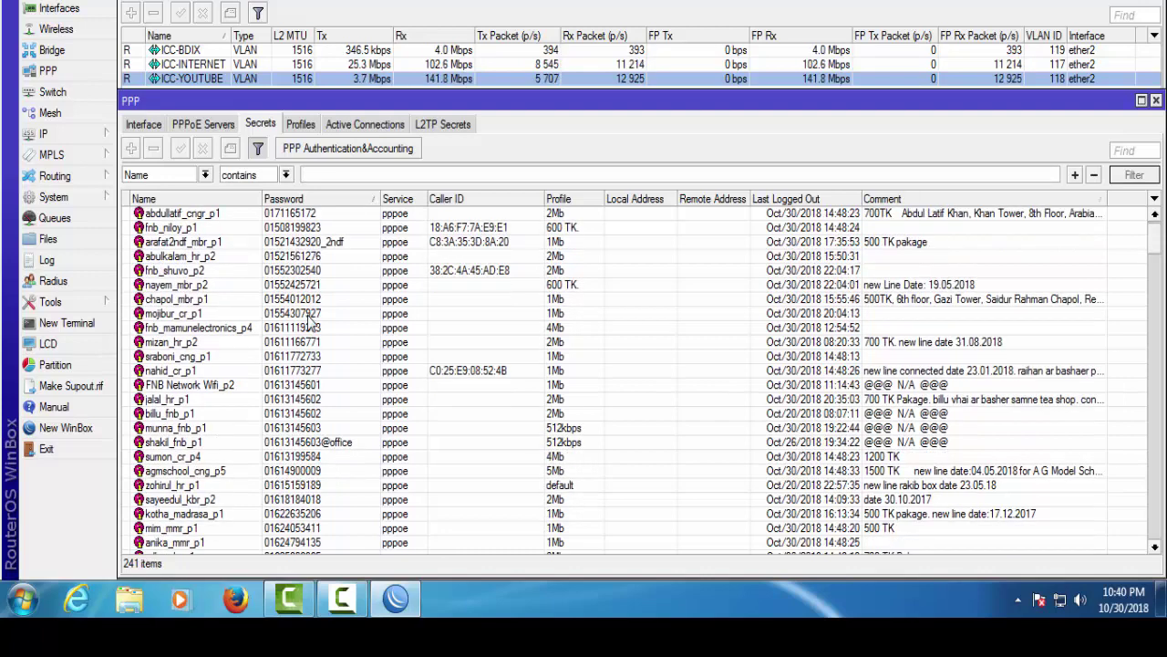
scroll(324, 372, "up", 1)
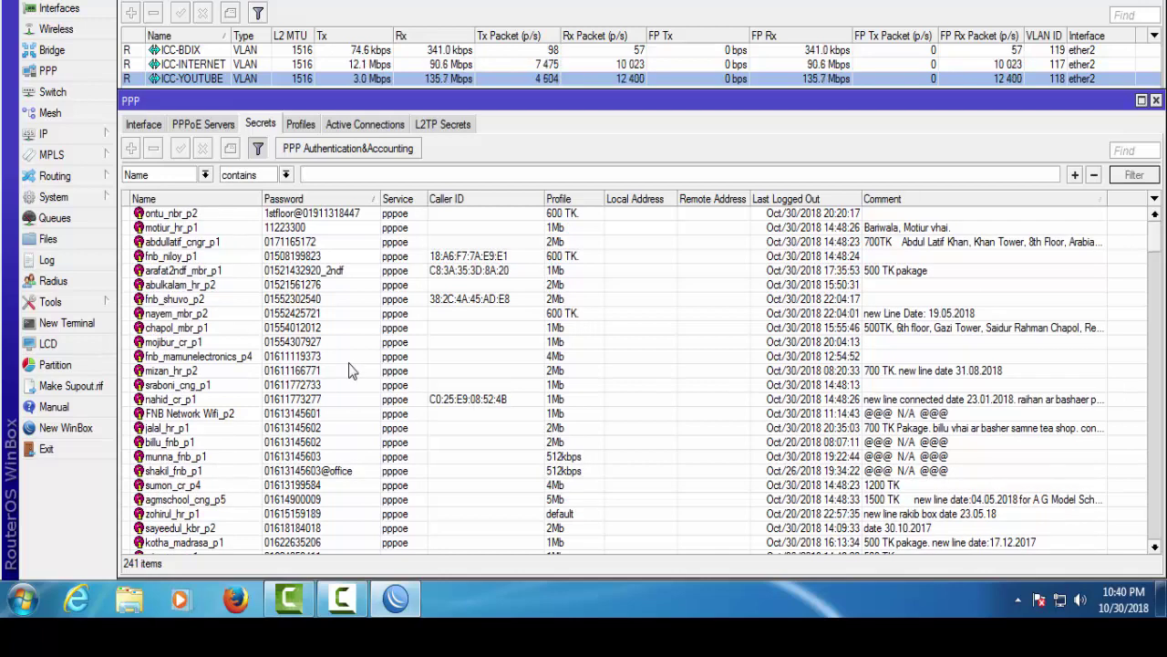
left_click(197, 215)
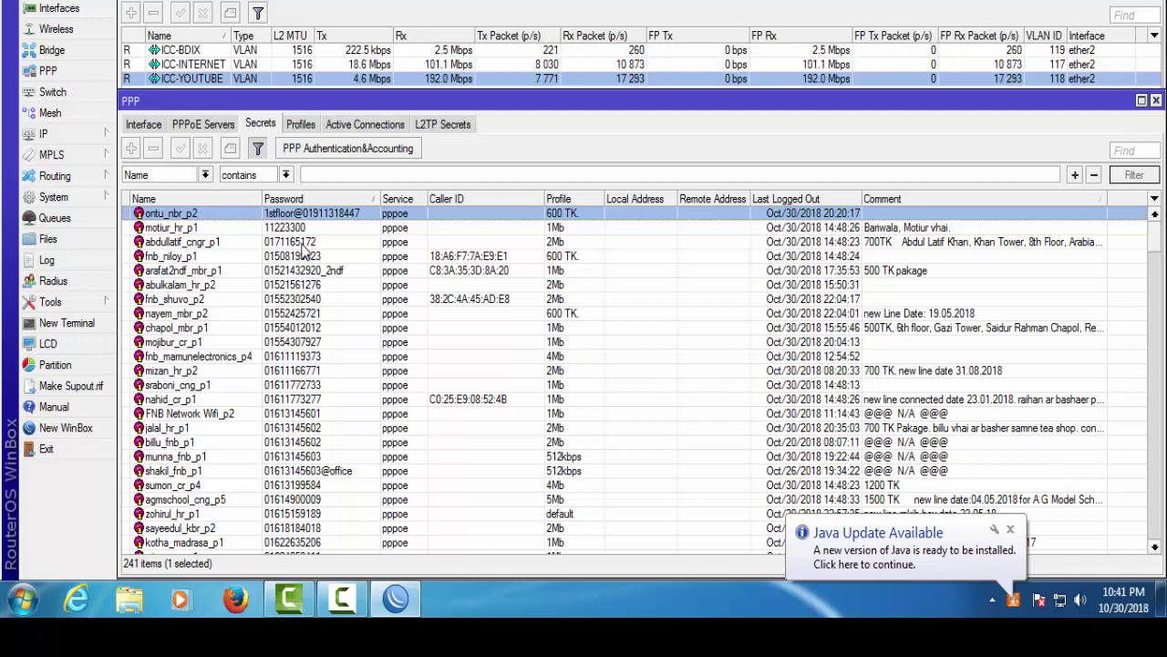
left_click(1010, 529)
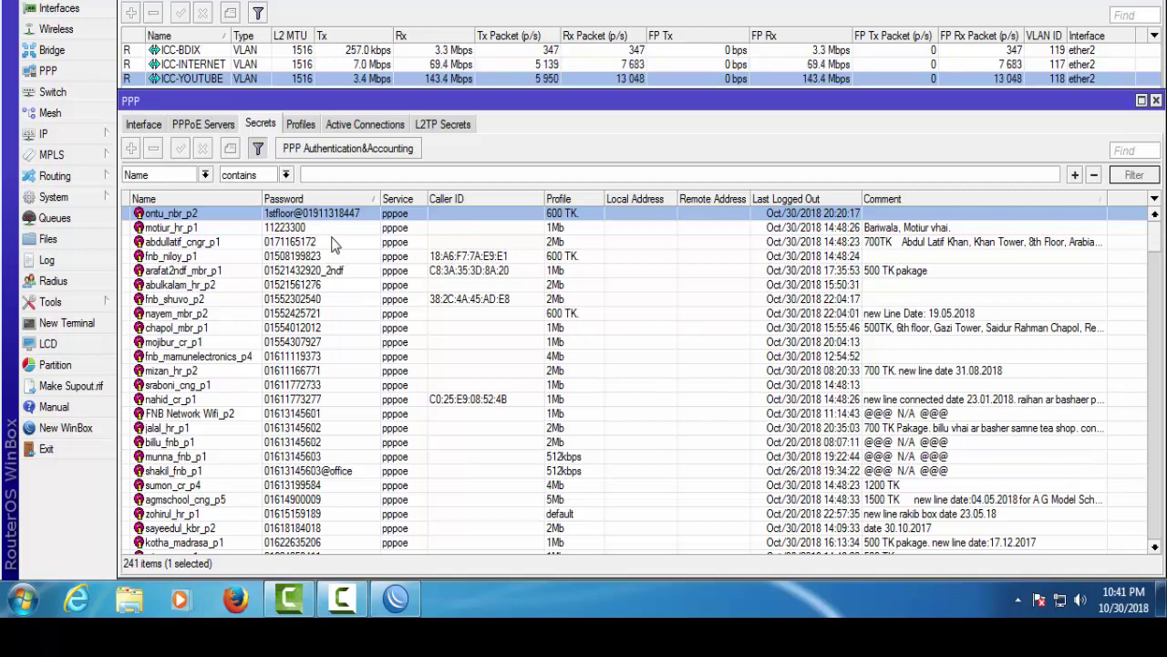
left_click(325, 229)
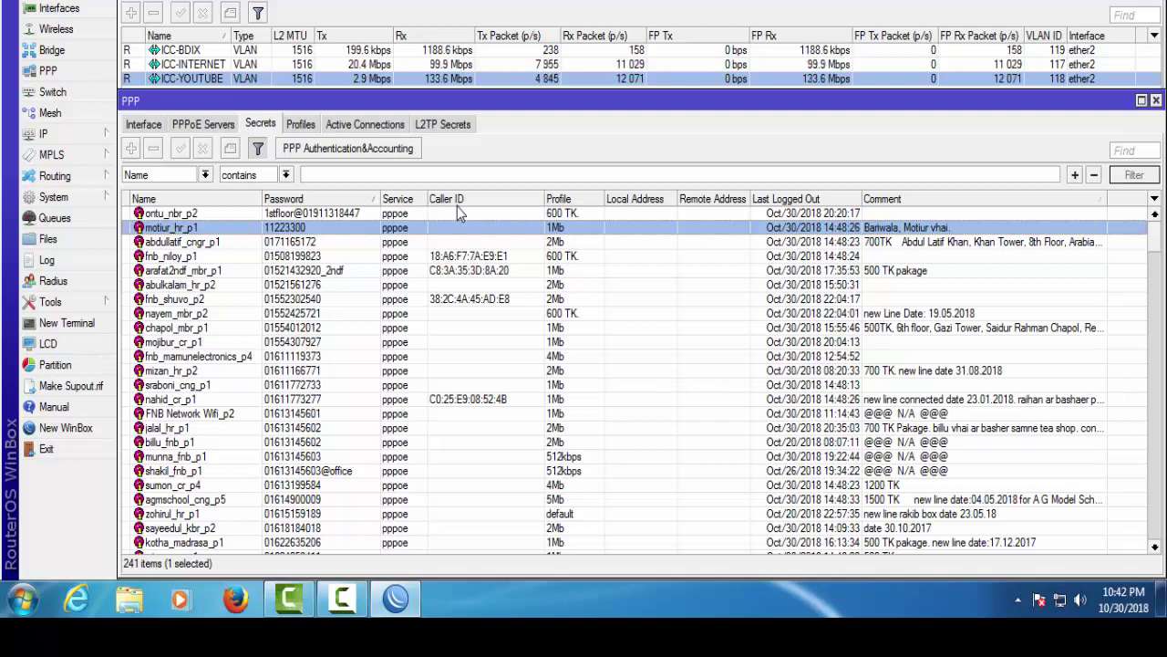
left_click(243, 259)
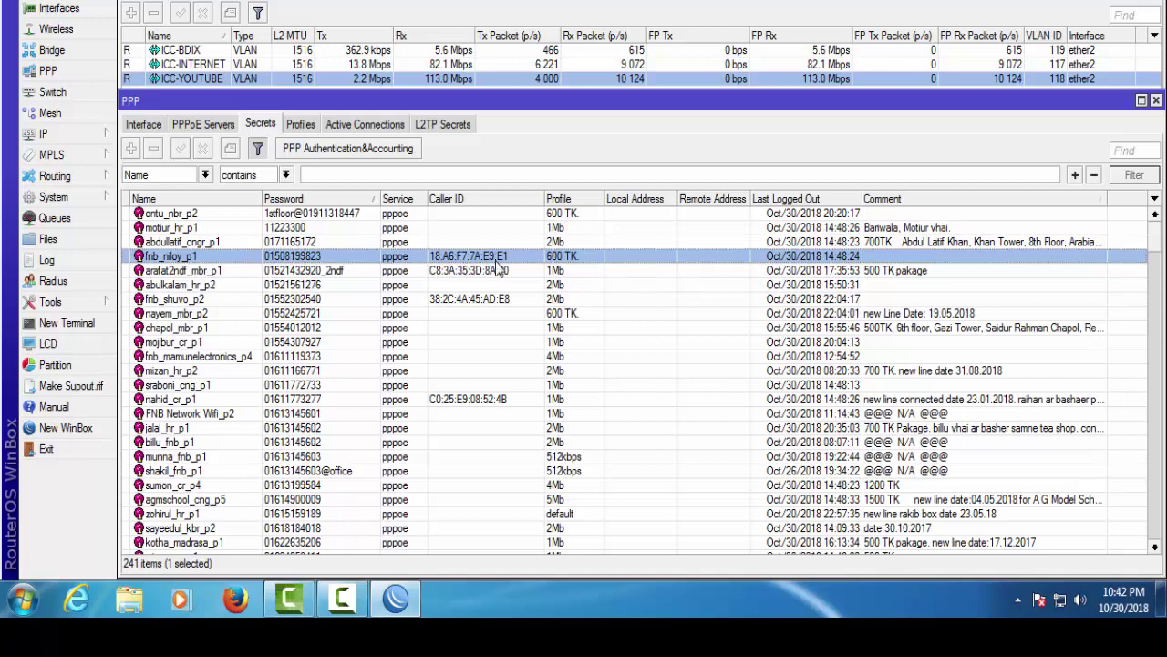
left_click(458, 272)
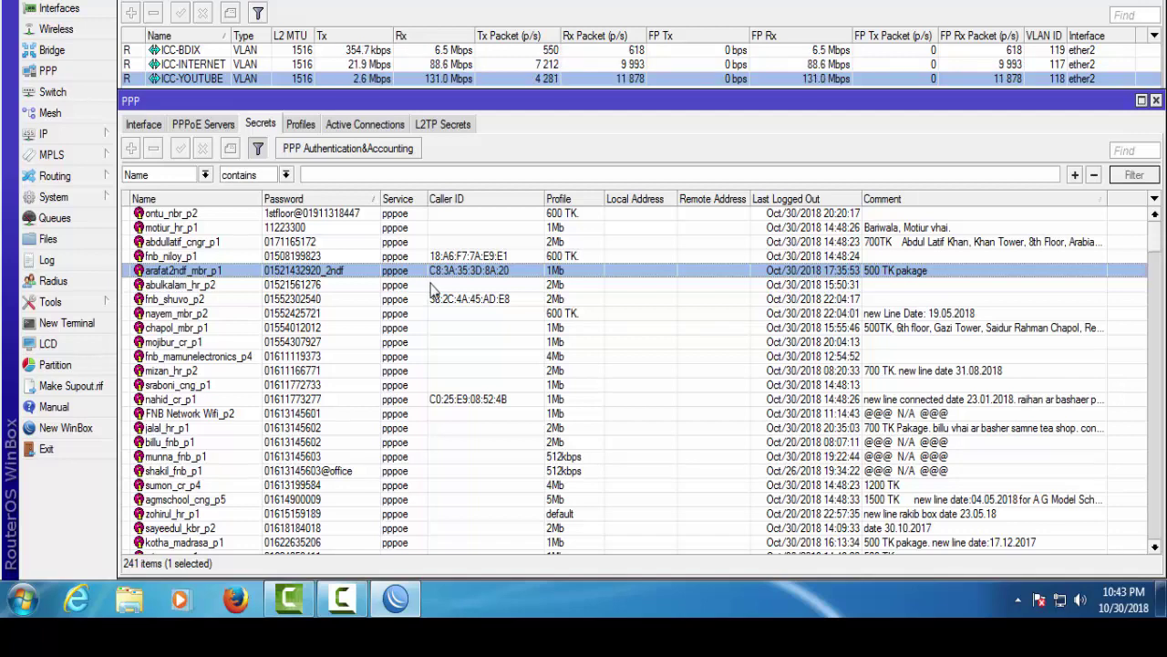
- Filter the active PPP connections to names containing "cr"
left_click(344, 128)
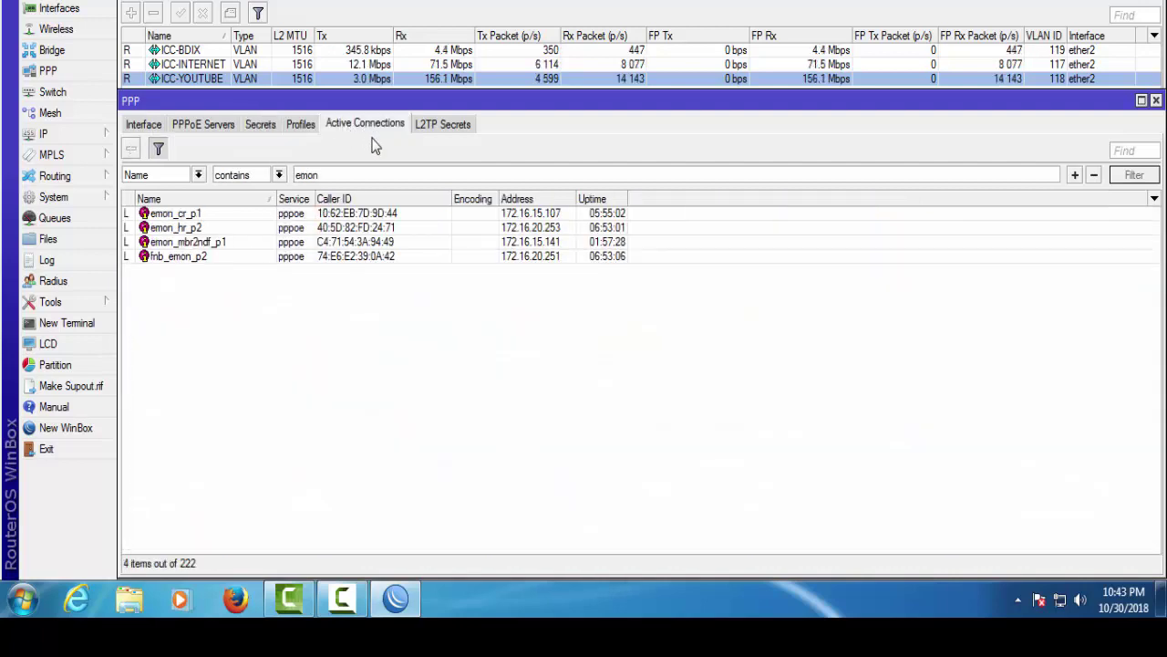
left_click_drag(321, 175, 279, 181)
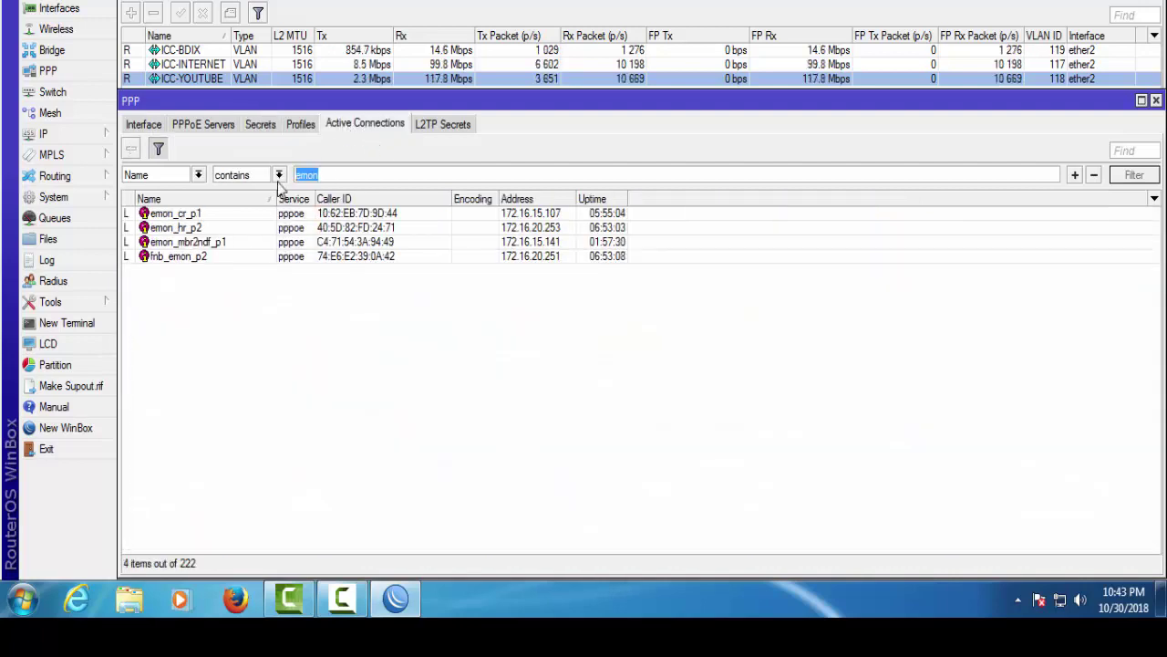
key("BackSpace")
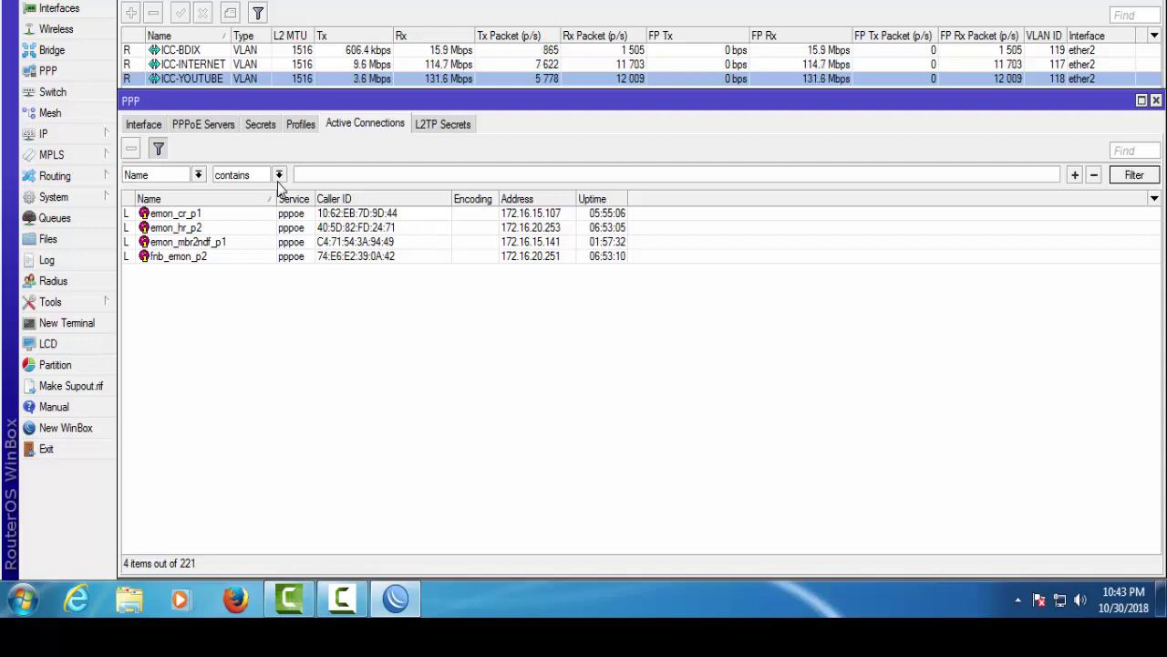
type("cr")
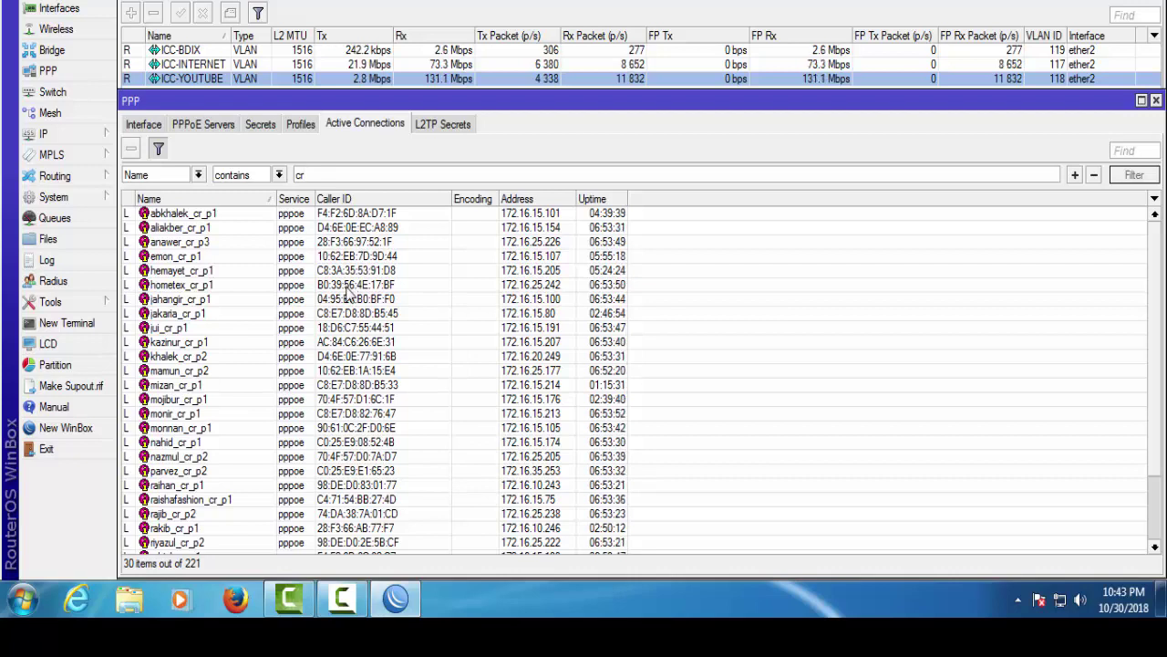
- Ping the first listed active PPP user from its details, stop the ping and close both windows
left_click(221, 215)
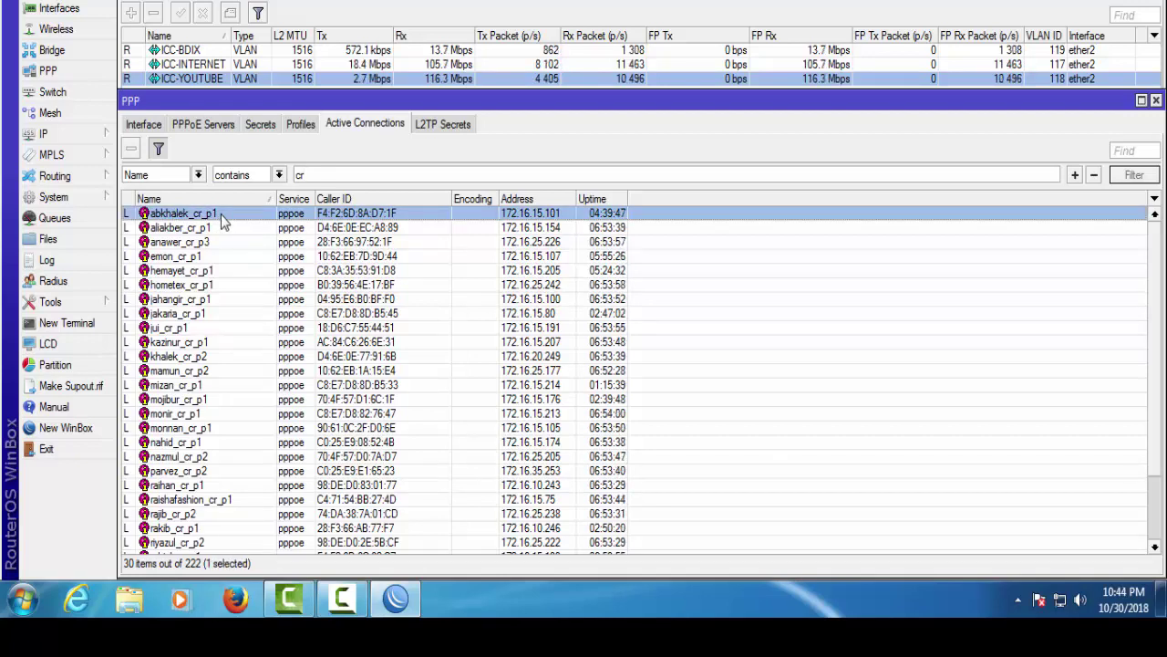
double_click(221, 215)
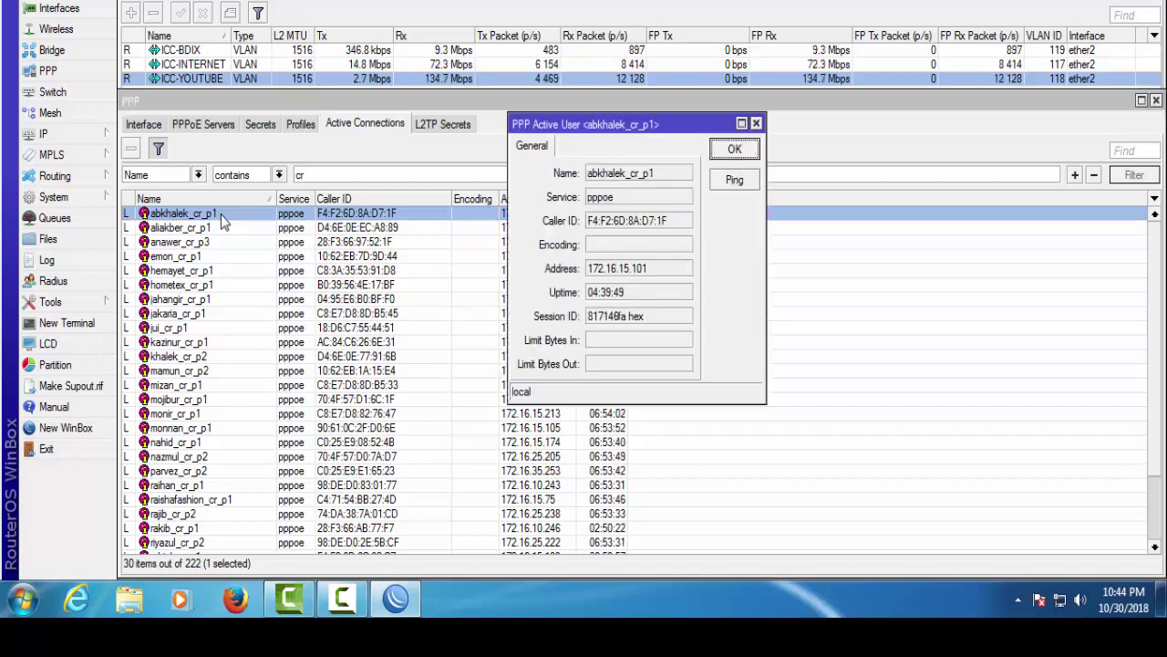
left_click(735, 183)
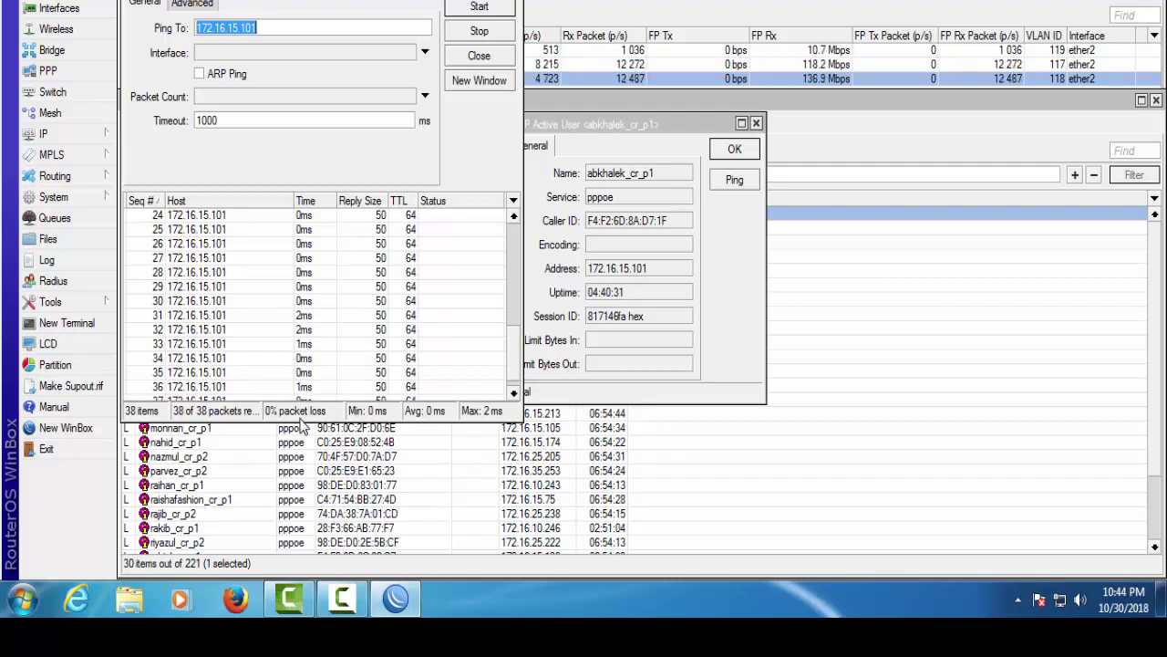
left_click(478, 30)
left_click(479, 55)
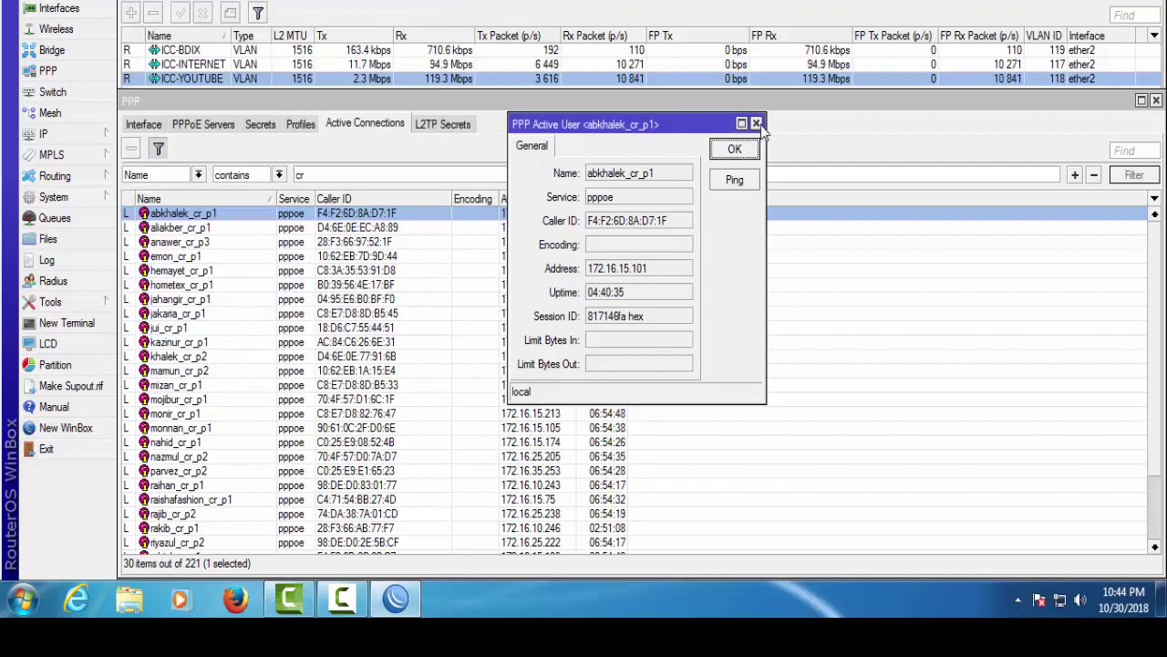
left_click(756, 122)
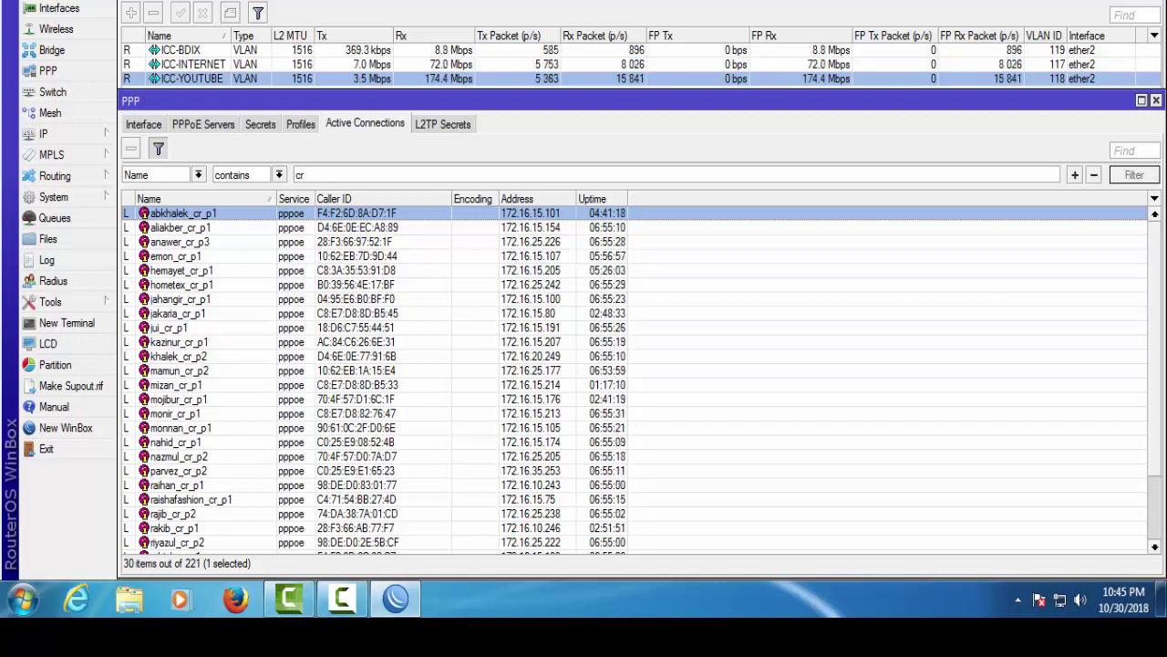
- Revisit the PPP secrets list and return to the PPP interface list
left_click(262, 128)
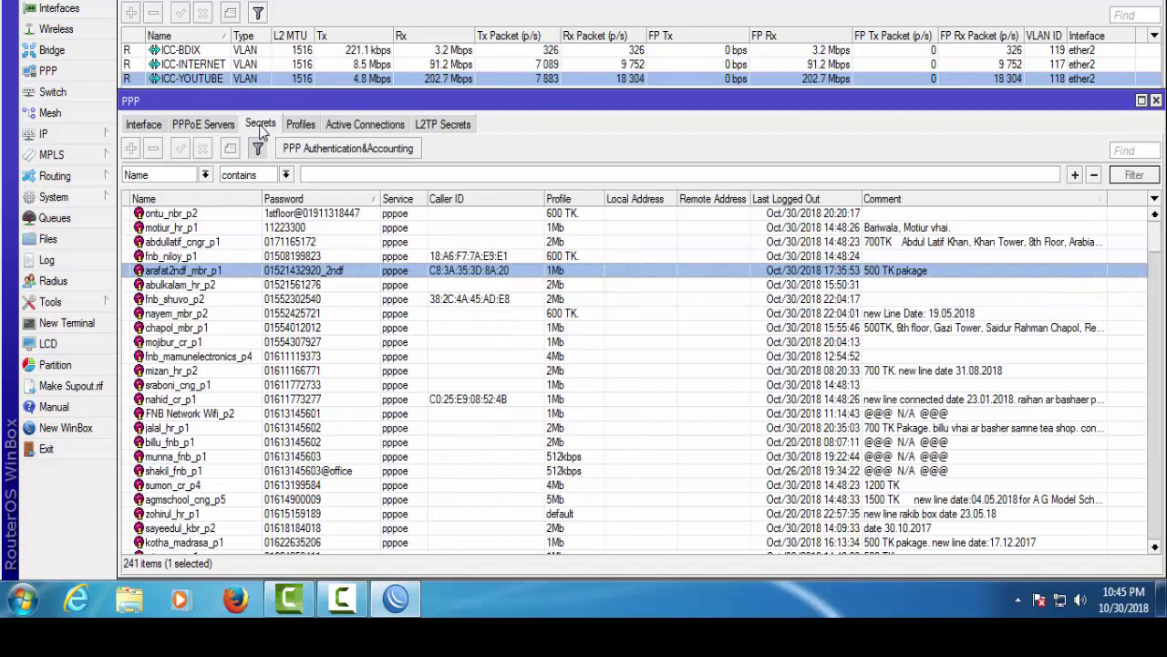
left_click(149, 126)
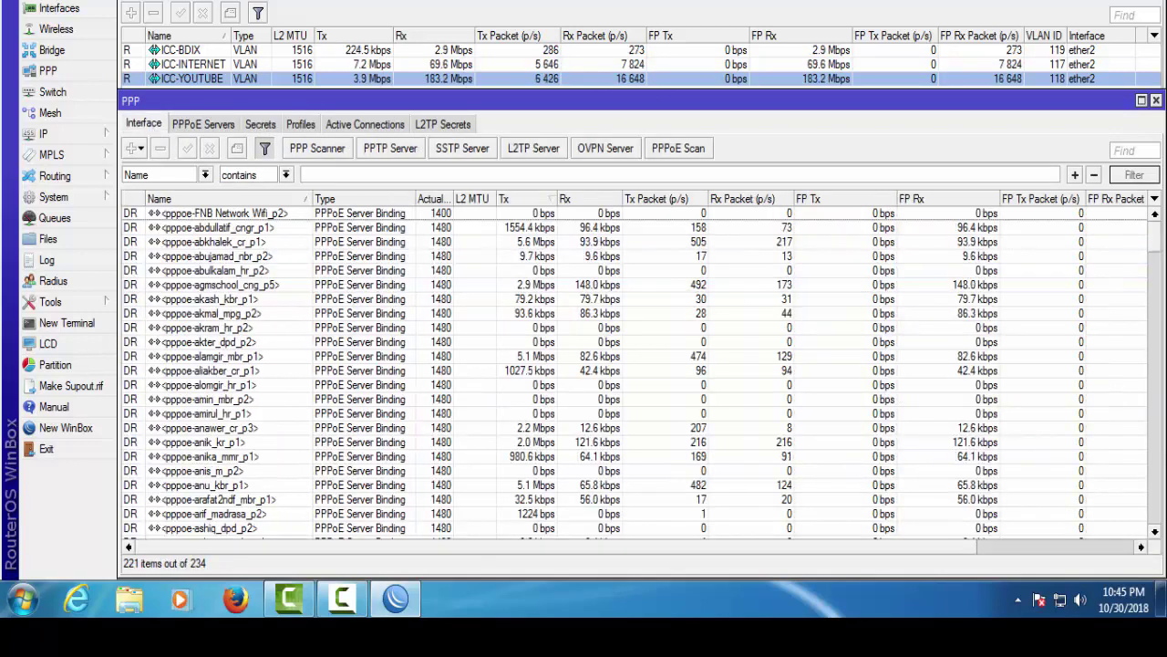